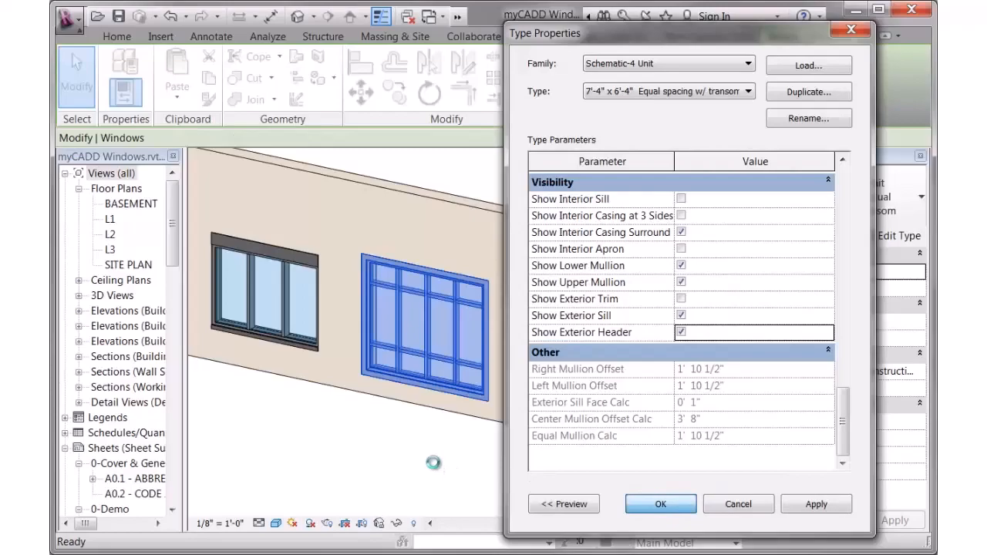
On the interior side, set the four-unit window's type to show the interior sill, three-sided casing and apron instead of the casing surround.
click(435, 469)
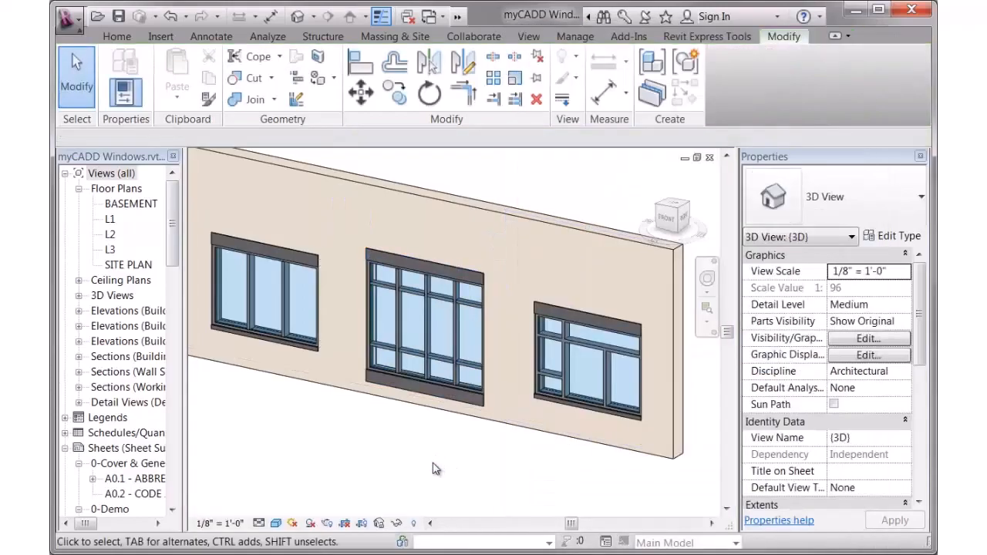
click(483, 401)
shift+middle_drag(550, 466, 353, 441)
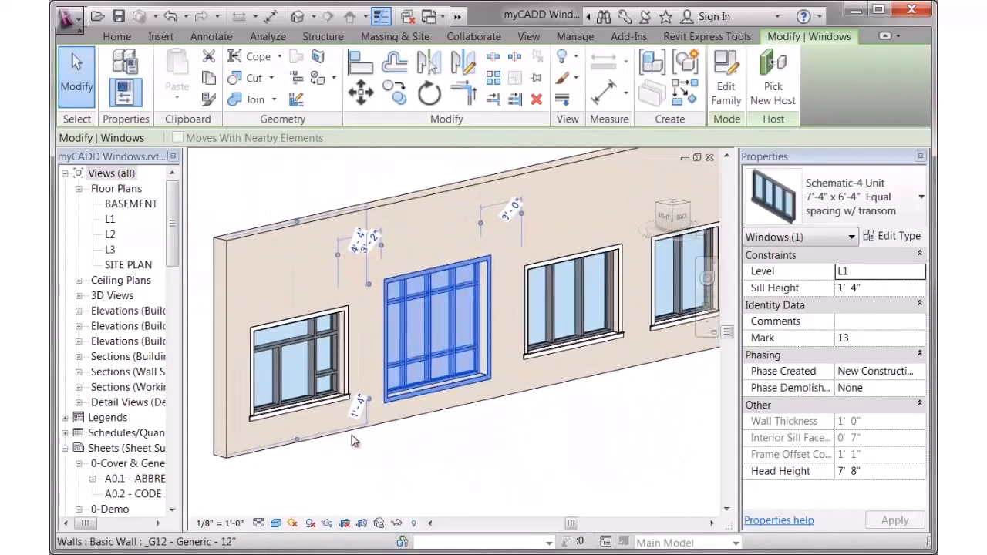
click(470, 458)
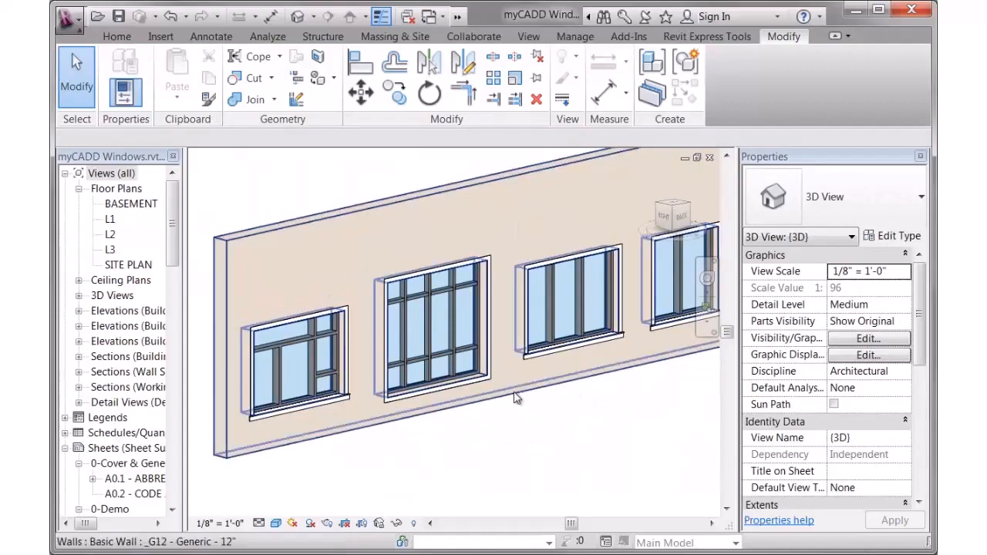
scroll(509, 339, up, 2)
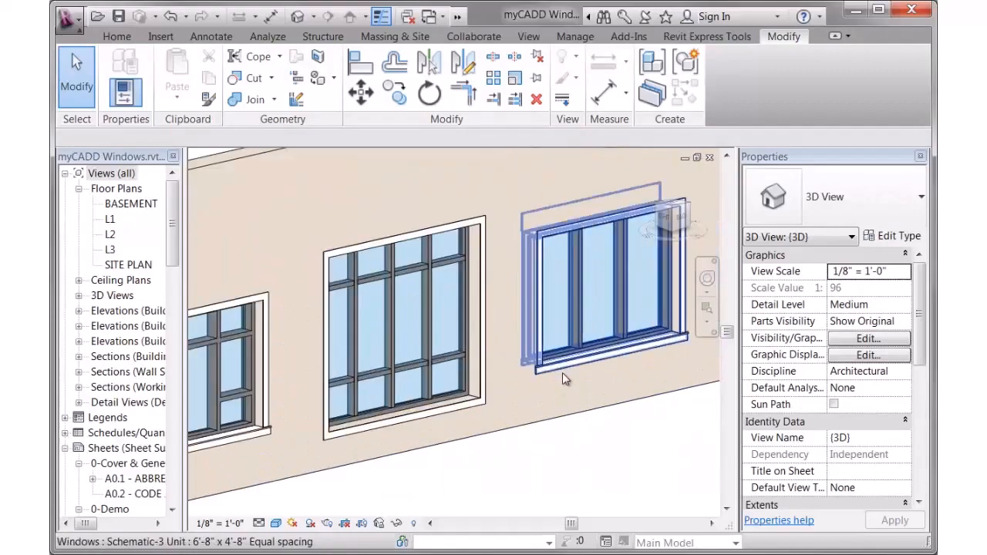
click(498, 395)
click(897, 242)
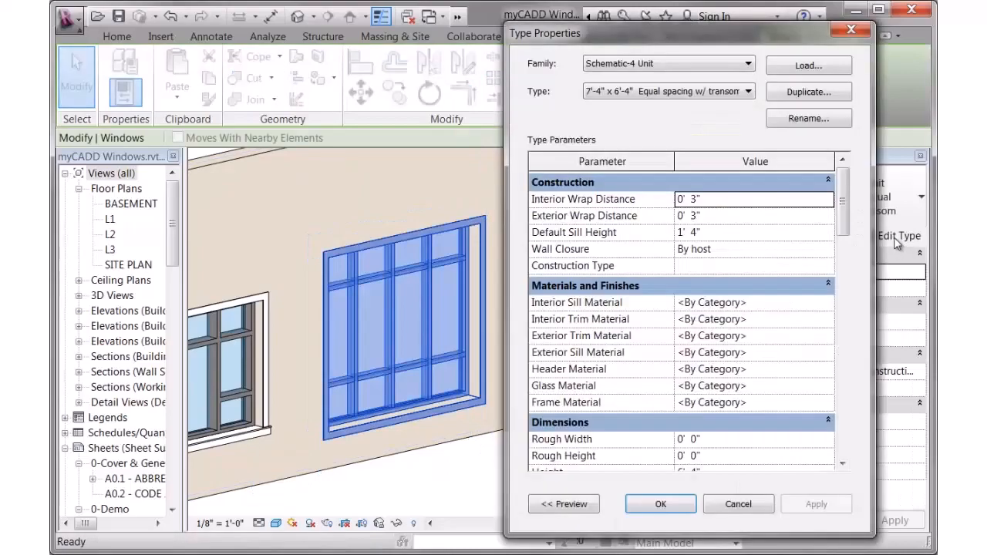
drag(844, 216, 842, 420)
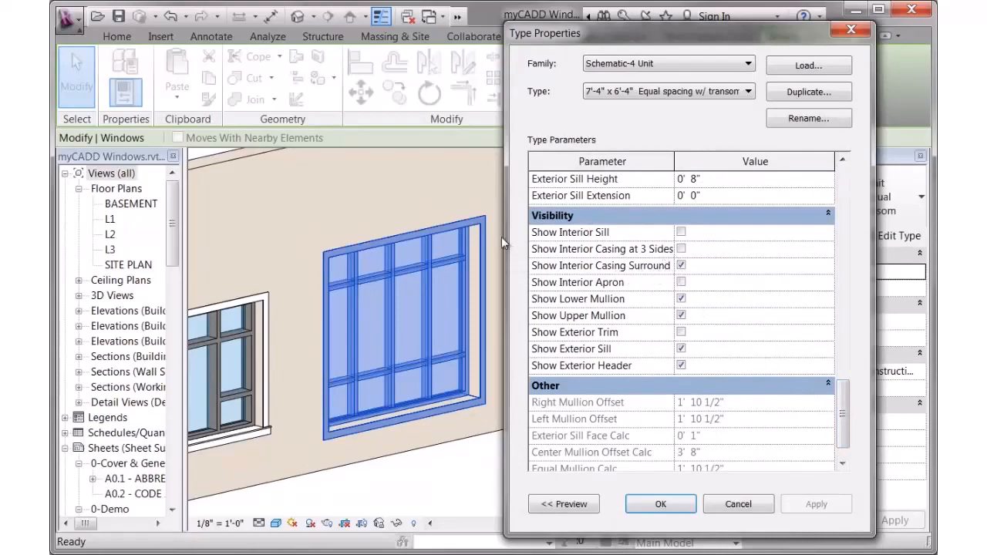
click(681, 265)
click(681, 282)
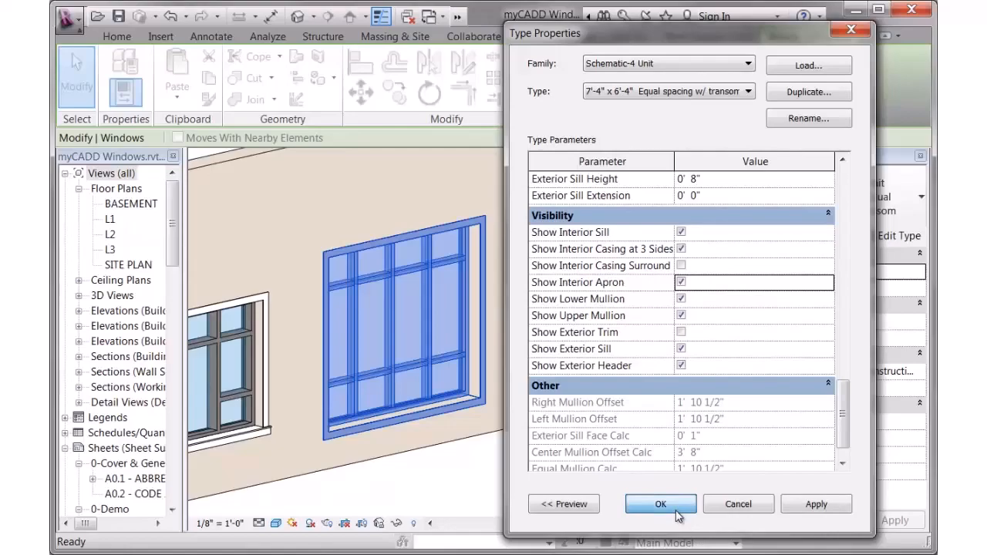
click(661, 504)
click(540, 471)
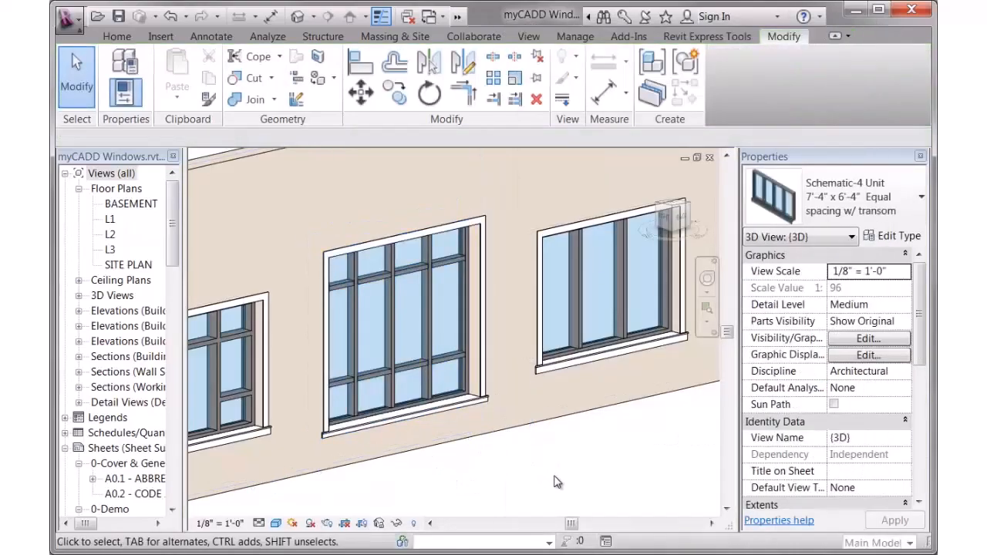
Hide the lower and upper mullions in the four-unit window's type properties.
click(485, 416)
click(897, 239)
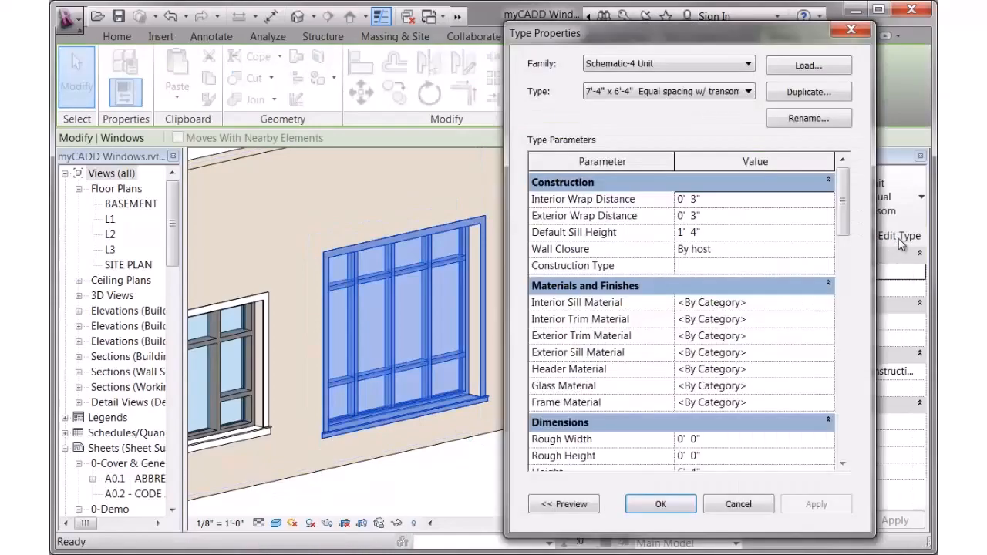
drag(846, 212, 840, 408)
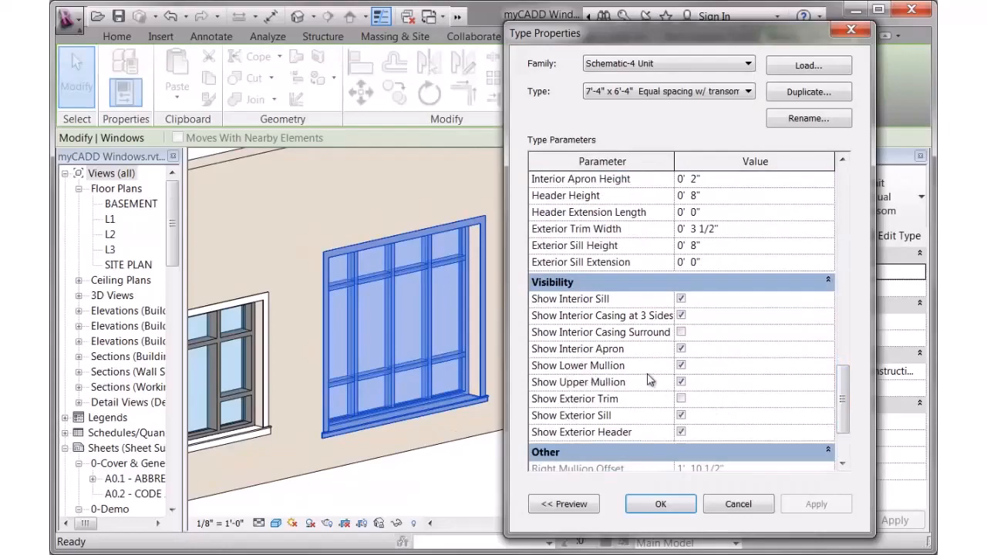
drag(668, 42, 915, 45)
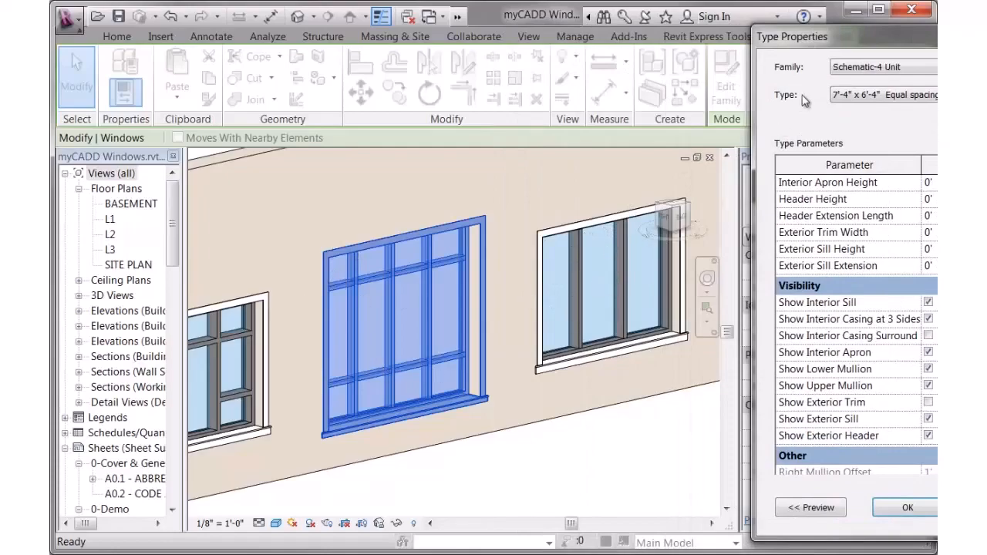
drag(871, 44, 664, 43)
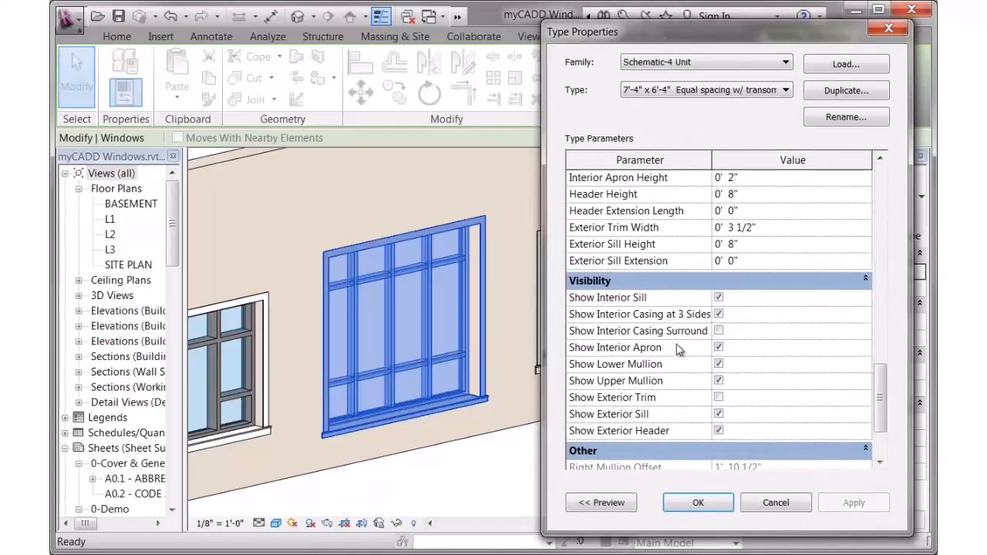
click(718, 364)
click(718, 380)
click(698, 502)
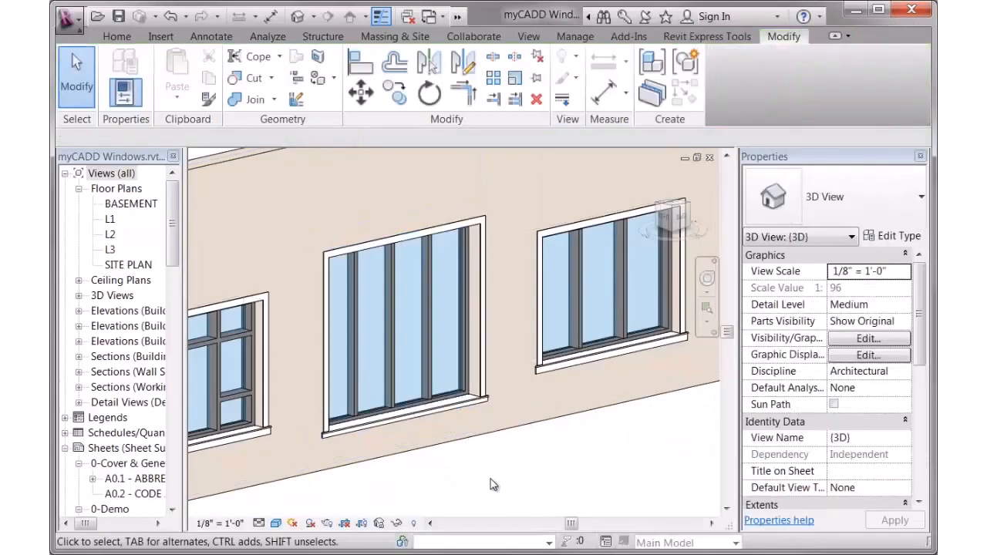
Open the four-unit window's type properties and examine the Height and Width dimensions.
click(437, 385)
click(895, 236)
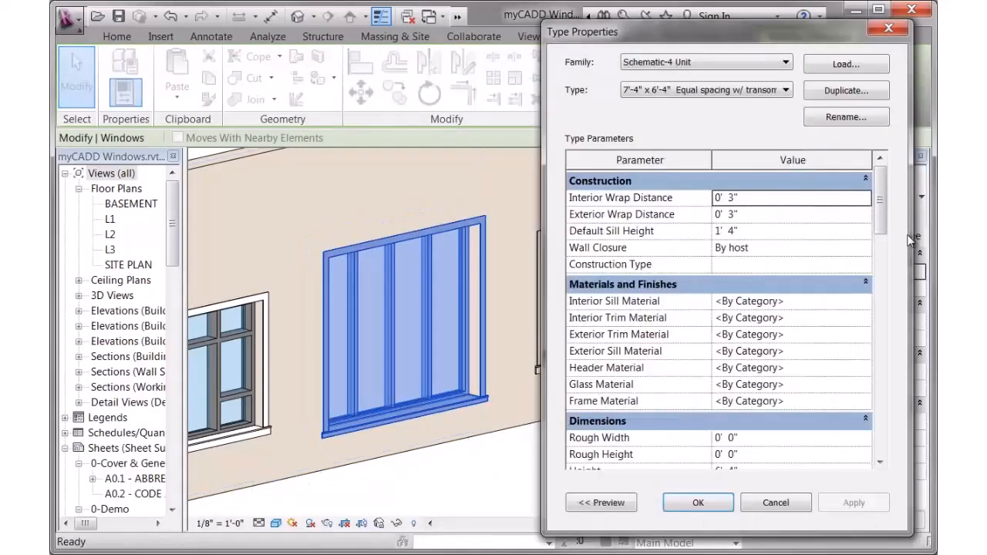
scroll(883, 237, down, 2)
drag(882, 236, 880, 271)
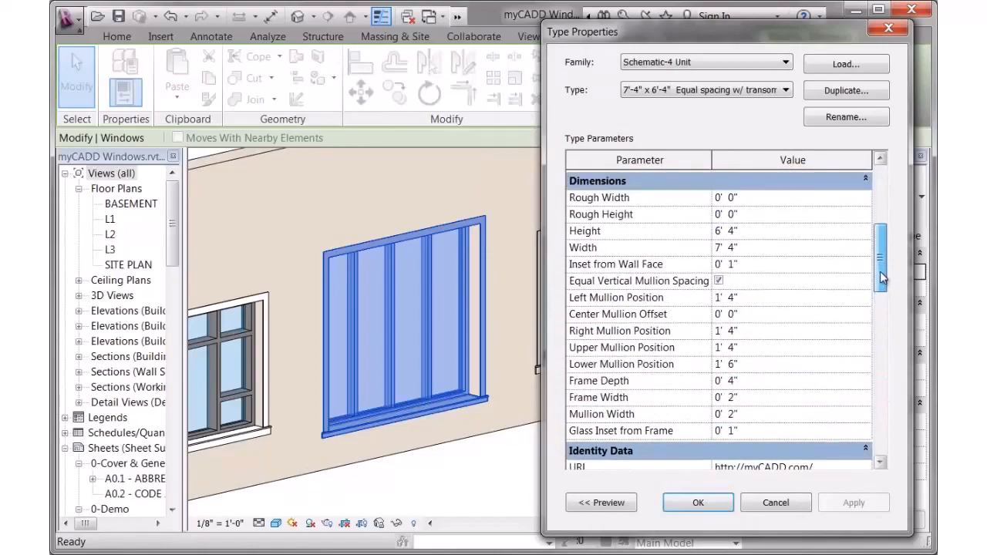
click(760, 232)
click(758, 248)
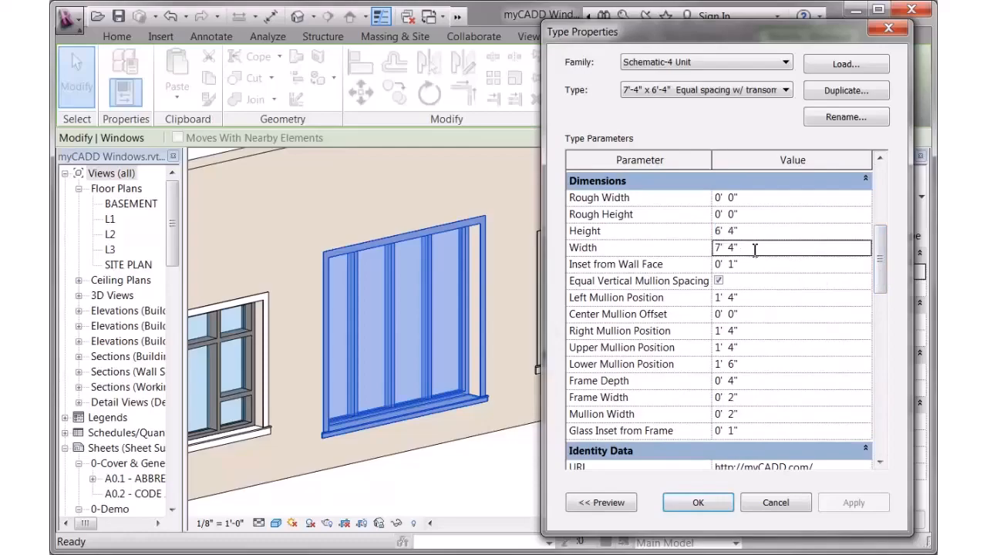
click(761, 232)
click(760, 248)
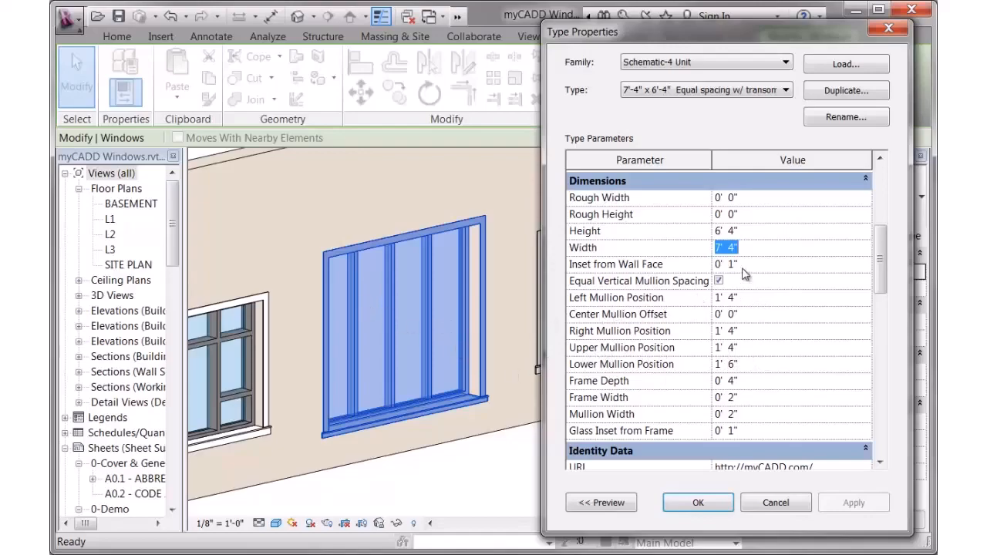
Turn off Equal Vertical Mullion Spacing and apply a Center Mullion Offset of 1' 0".
click(718, 281)
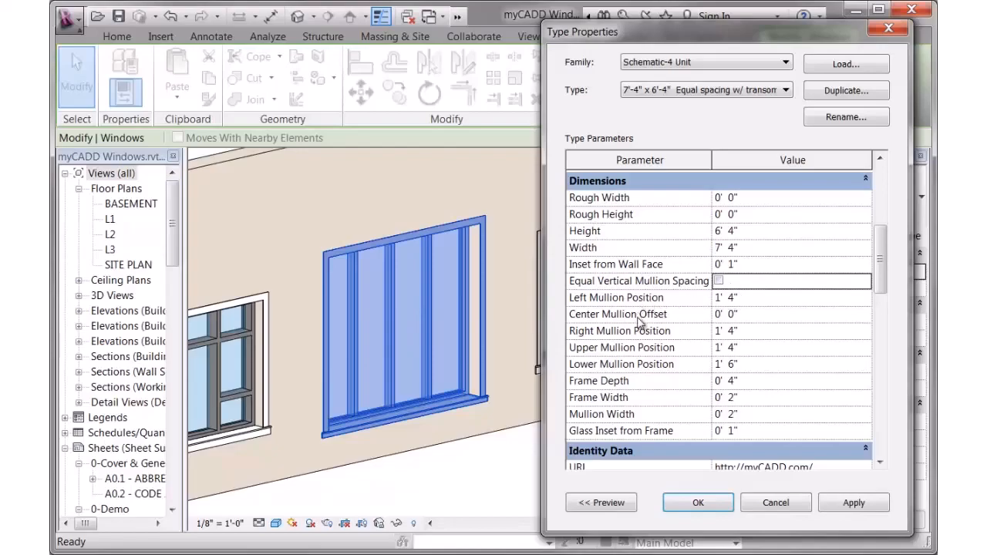
click(850, 504)
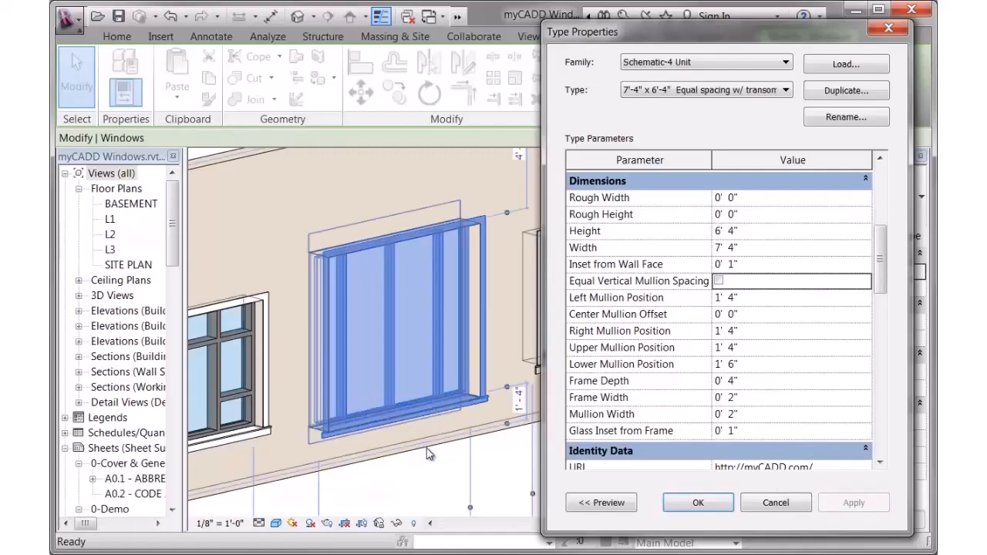
click(755, 304)
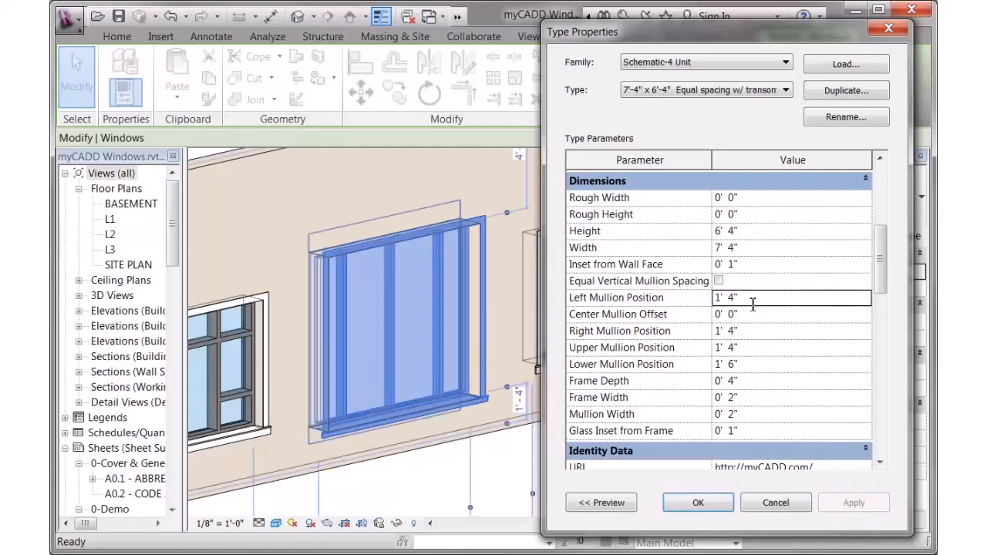
click(763, 315)
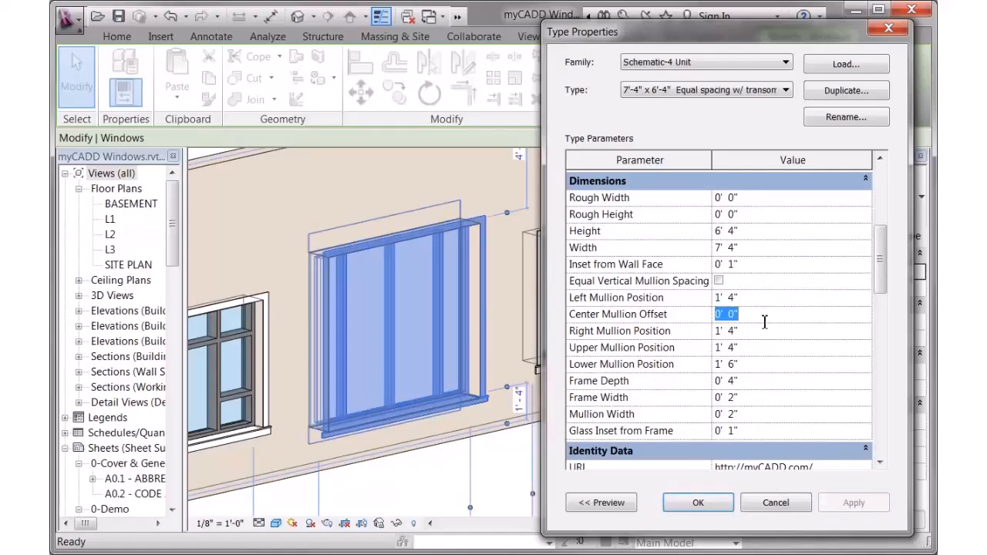
text(1)
click(851, 504)
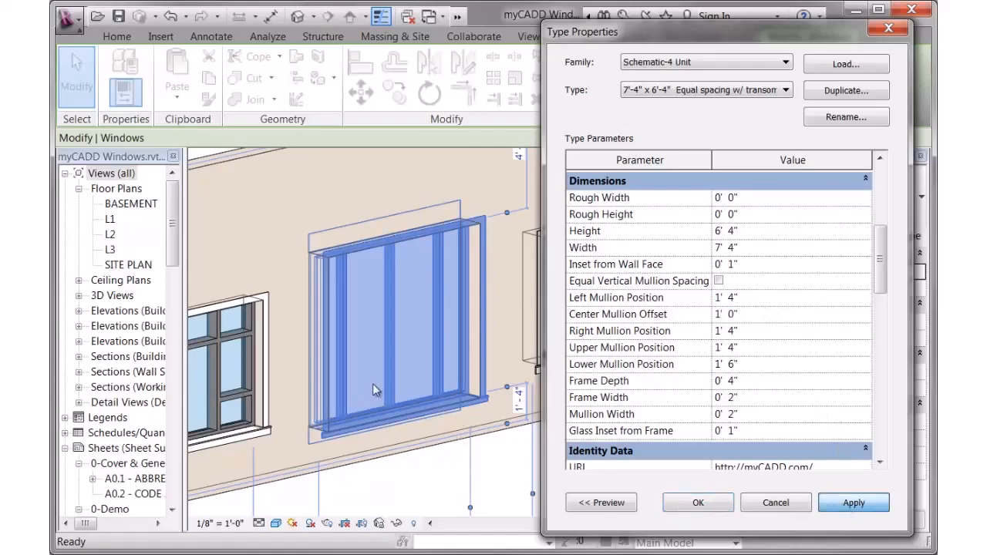
Return the Center Mullion Offset to 0 and set the Upper and Lower Mullion Positions to 2' 0", applying the changes.
click(769, 318)
text(0)
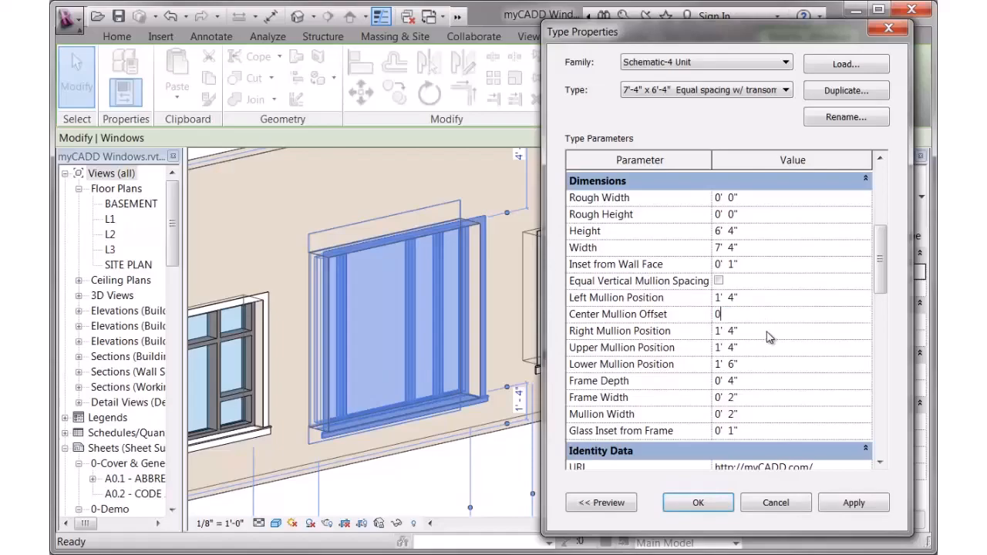
click(773, 348)
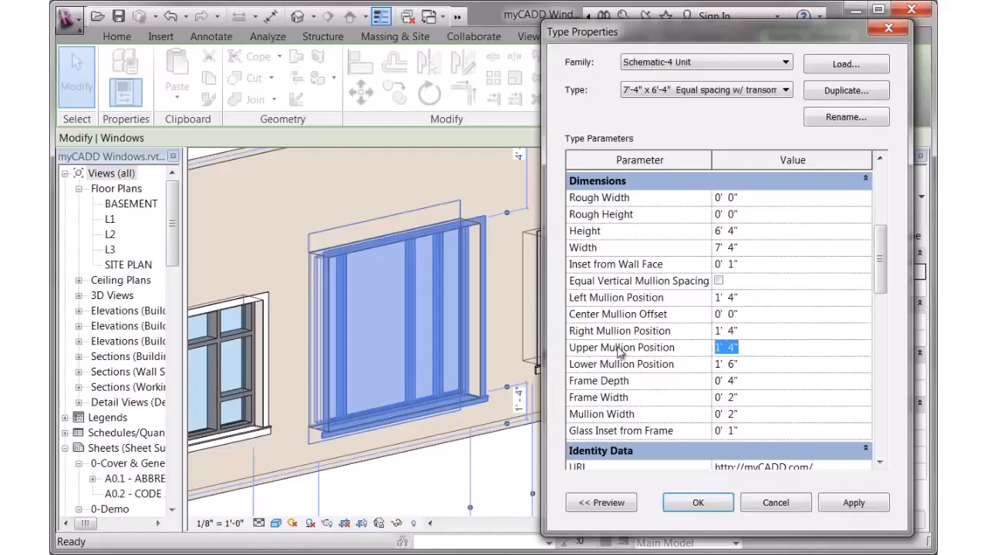
text(2)
click(764, 366)
text(2)
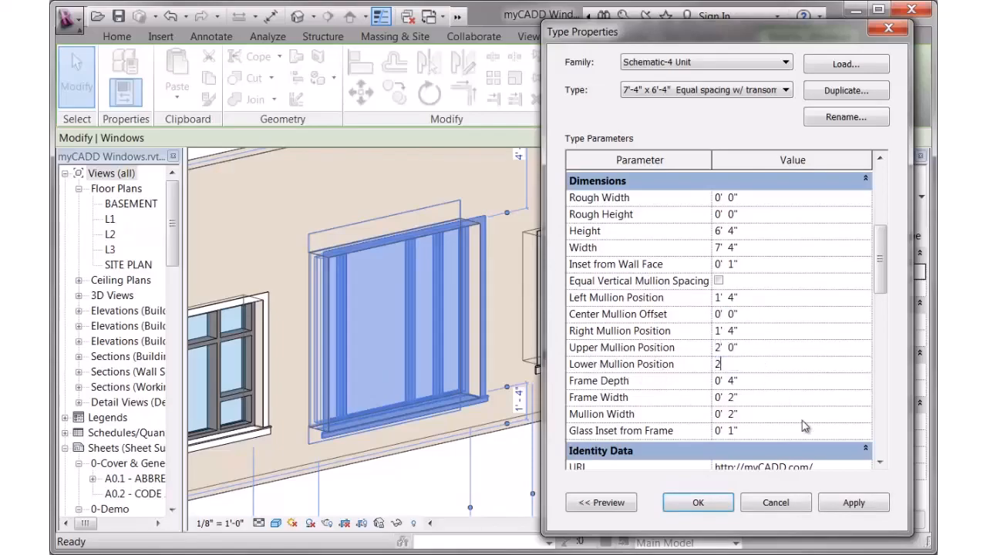
click(856, 502)
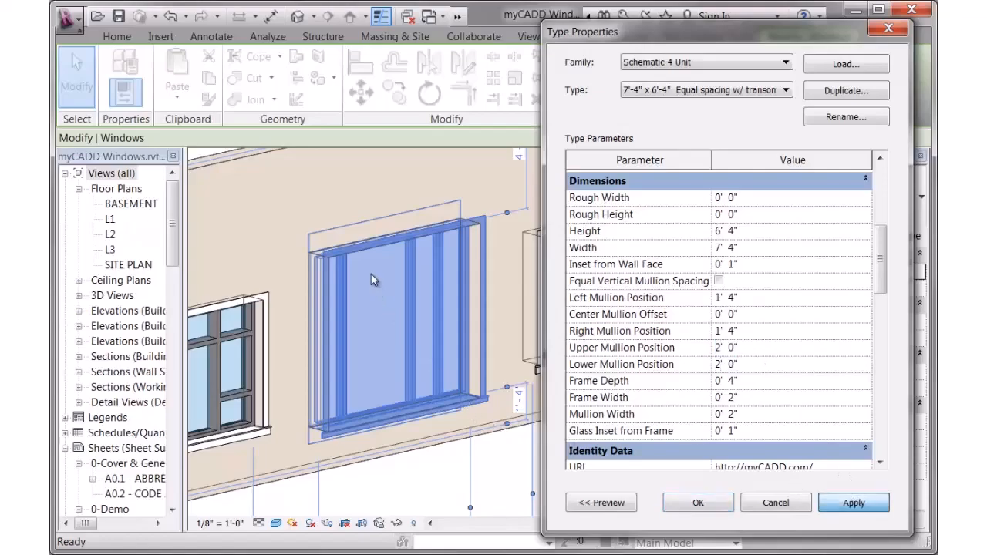
Show the window type's lower and upper mullions and turn Equal Vertical Mullion Spacing back on.
drag(887, 292, 883, 455)
click(719, 265)
click(719, 281)
click(869, 503)
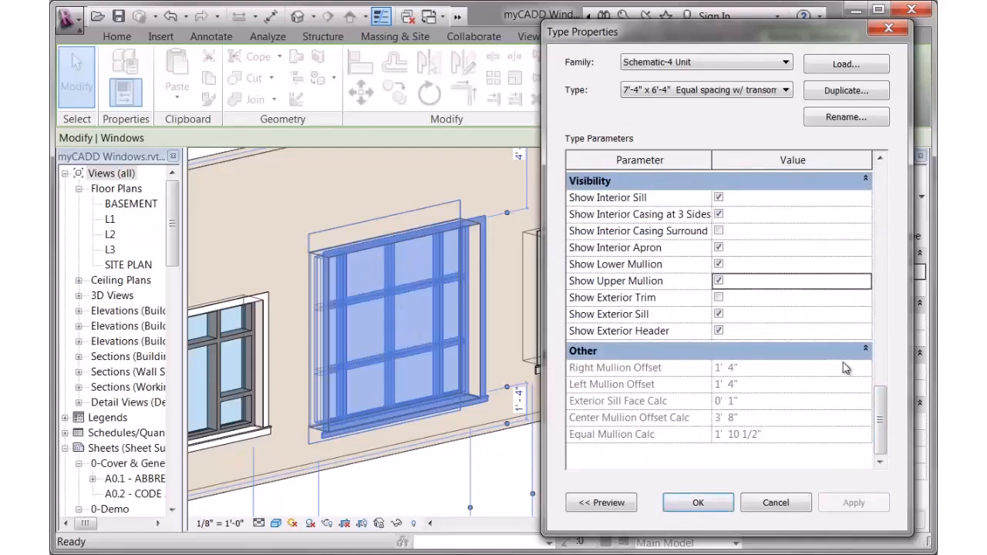
drag(886, 411, 883, 240)
click(719, 281)
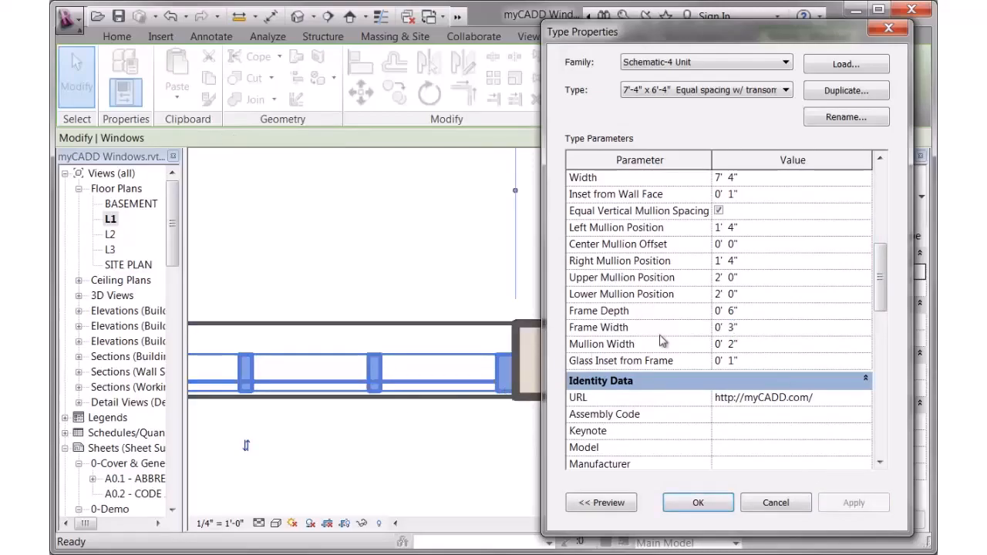
Set the window type's Mullion Width to 3" and apply it.
click(736, 345)
double_click(732, 344)
text(3)
click(848, 503)
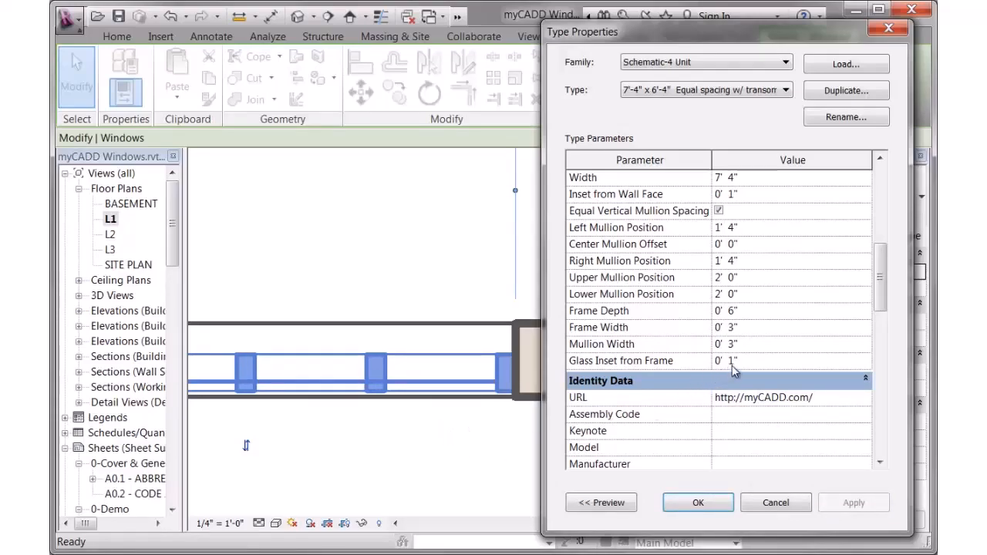
Set both the Inset from Wall Face and the Glass Inset from Frame to 2".
click(759, 194)
text(02)
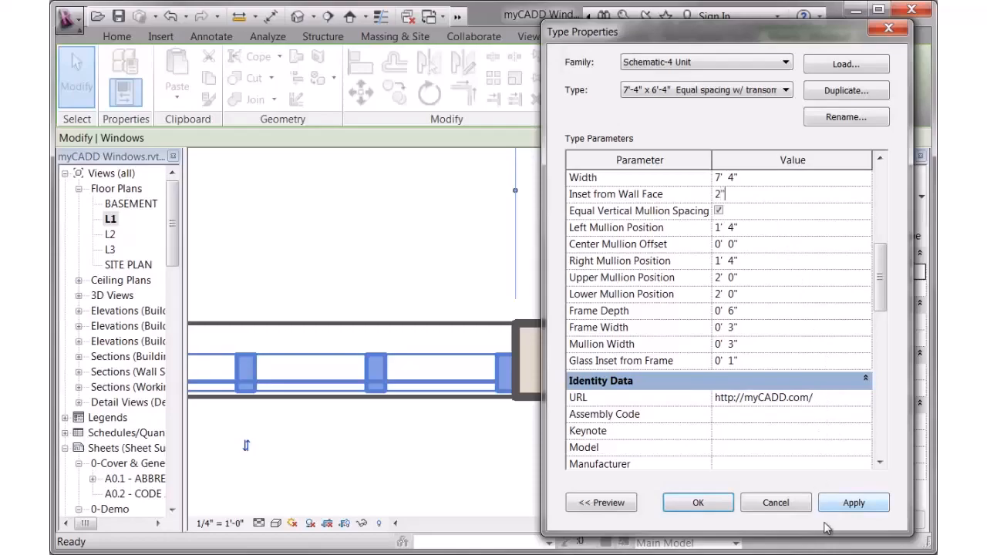
click(851, 503)
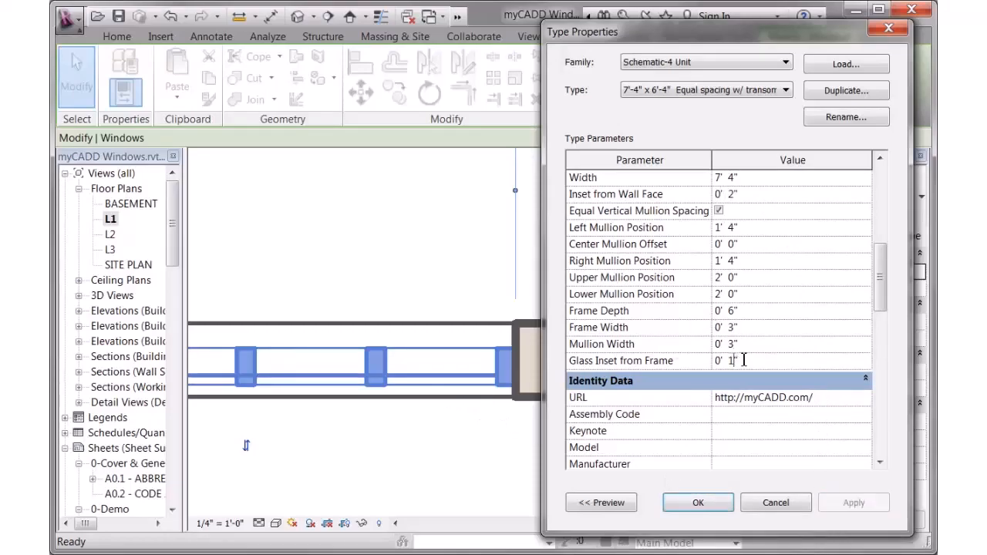
text(2)
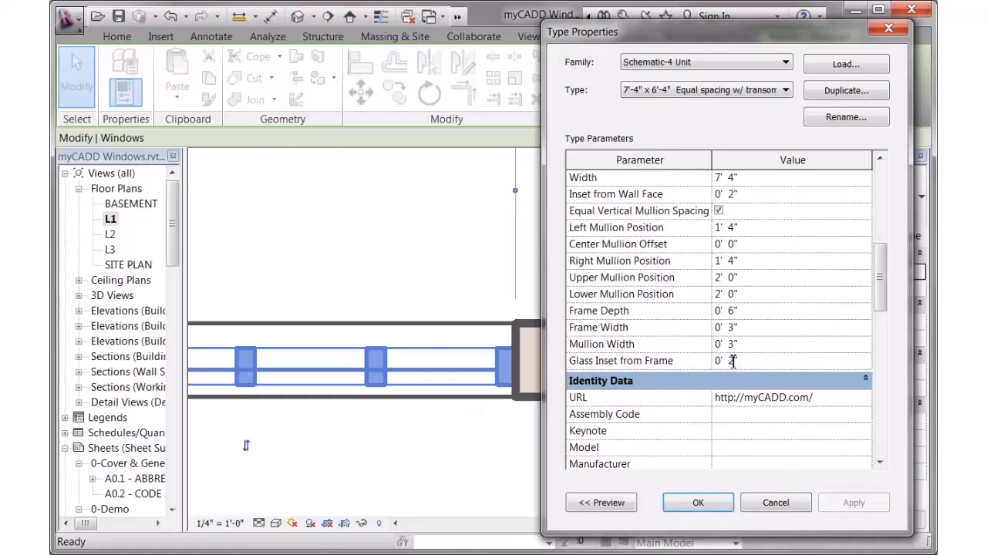
Return the Glass Inset from Frame and the Inset from Wall Face to 1", applying each change.
text(1)
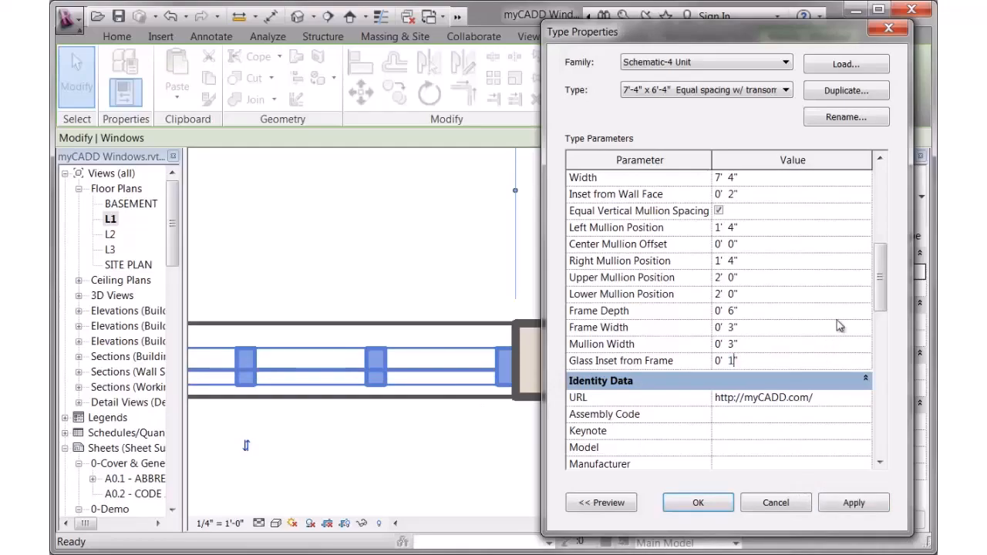
click(846, 505)
click(741, 194)
click(734, 195)
text(1)
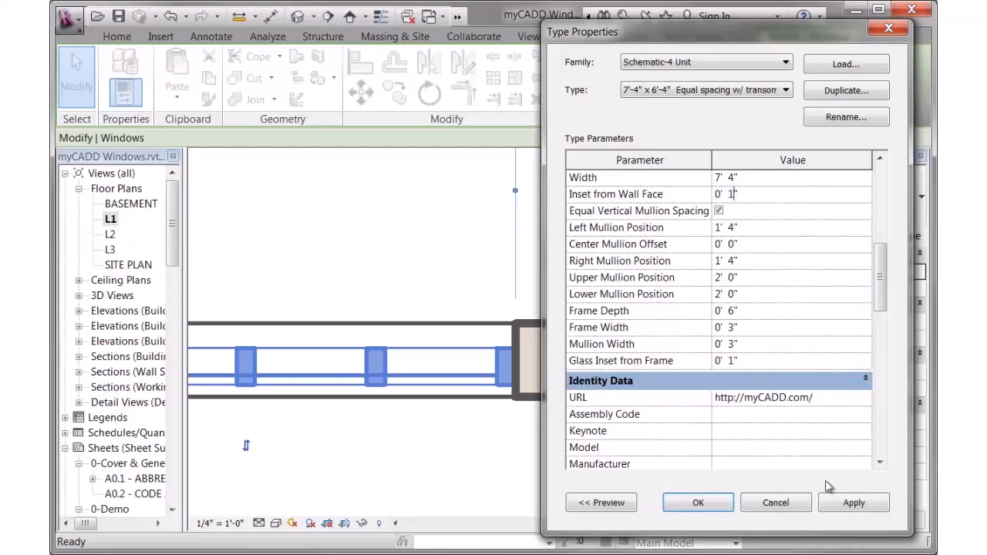
click(854, 506)
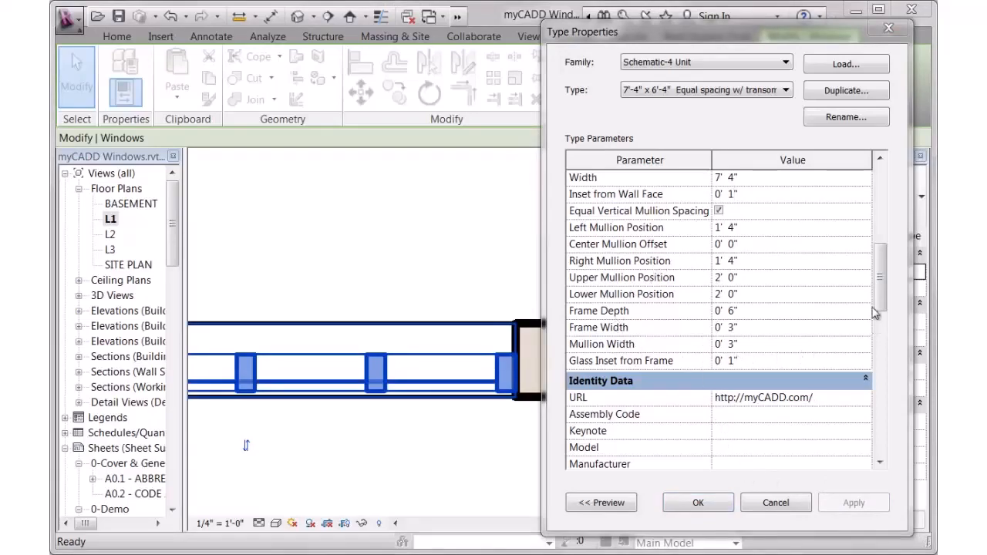
Set the window type's Header Extension Length to 8" and accept the type properties.
drag(881, 277, 885, 370)
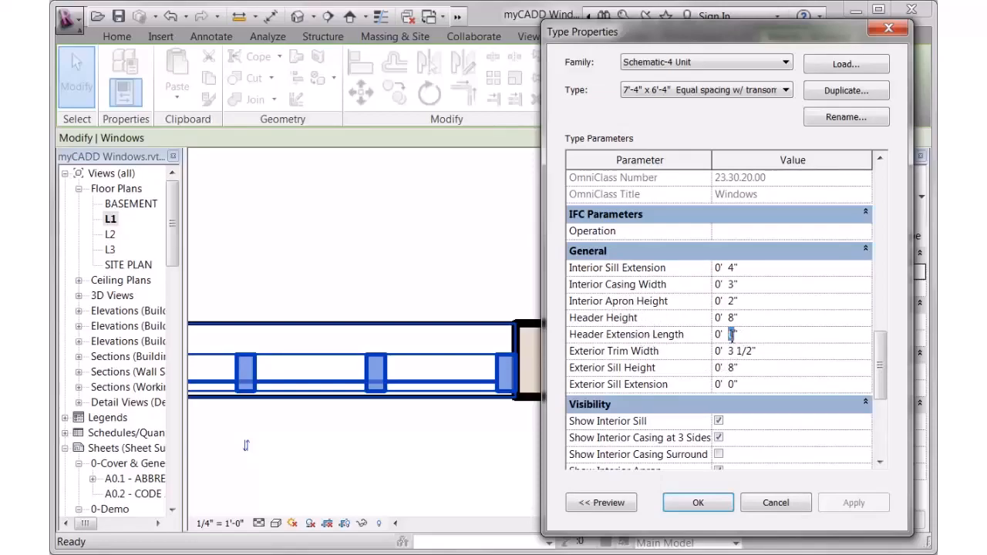
text(8)
click(710, 503)
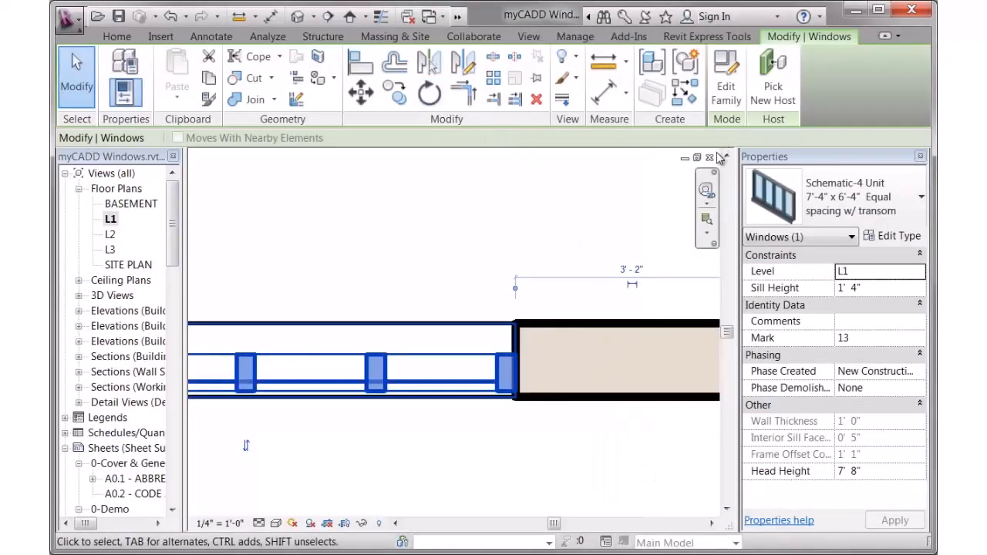
Close the L1 floor plan and view the edited four-unit window's header from outside in the 3D view.
click(710, 157)
shift+middle_drag(404, 400, 600, 401)
middle_drag(553, 437, 373, 450)
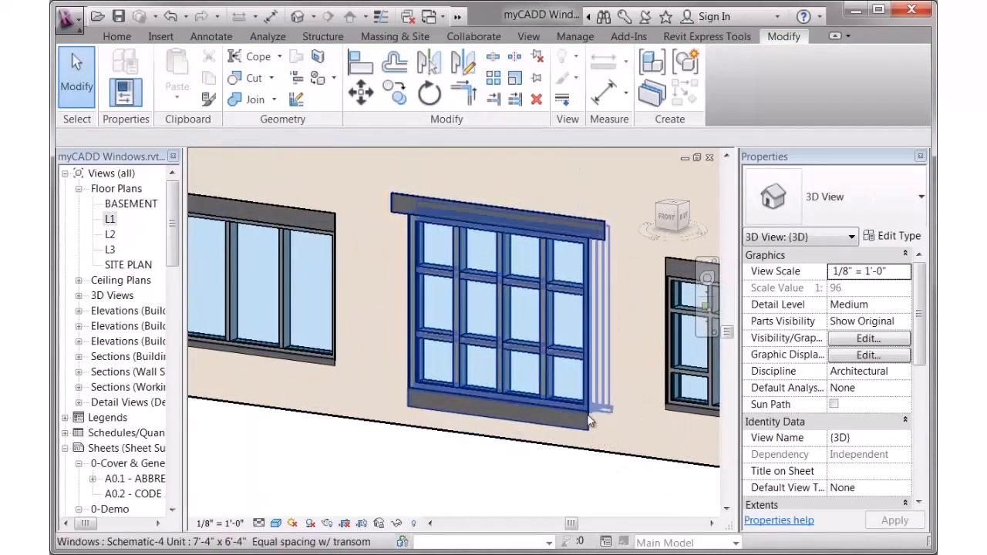
Review the four-unit window type's General, Visibility, and Materials and Finishes parameters without changing them.
click(569, 235)
click(897, 238)
drag(881, 218, 885, 390)
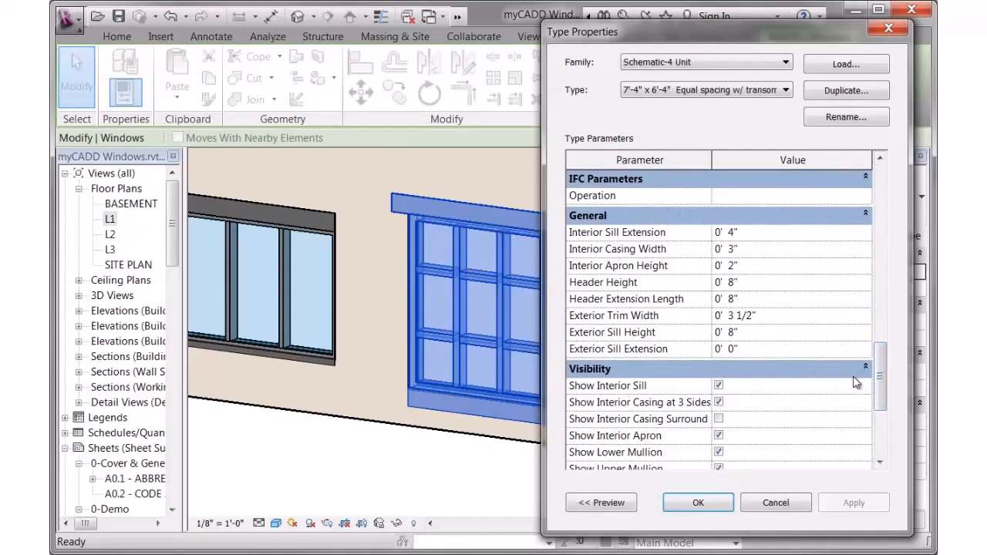
drag(878, 371, 883, 209)
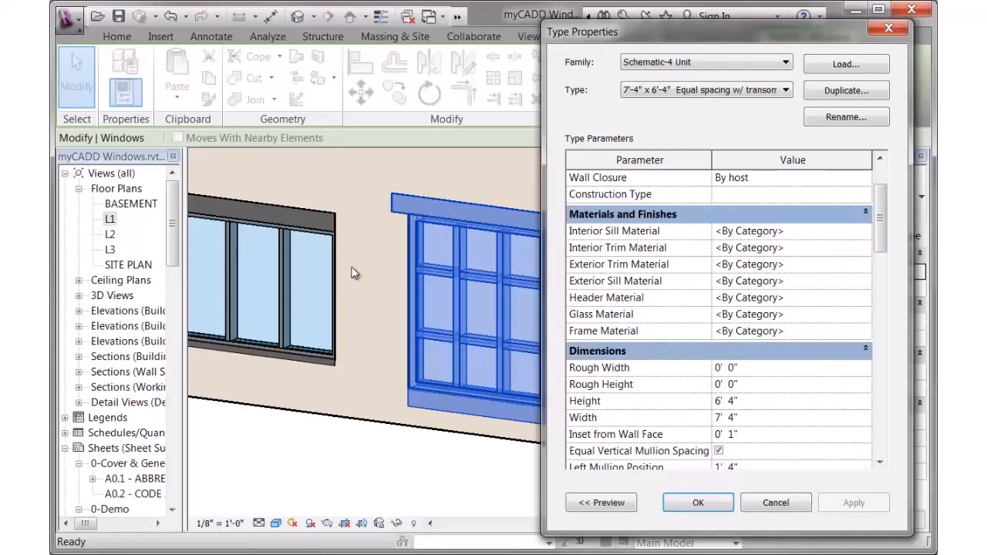
click(699, 502)
Compare the Schematic-Manual Design window at the wall's end with the neighbouring four-unit window in the 3D view.
scroll(488, 469, down, 3)
middle_drag(485, 465, 475, 432)
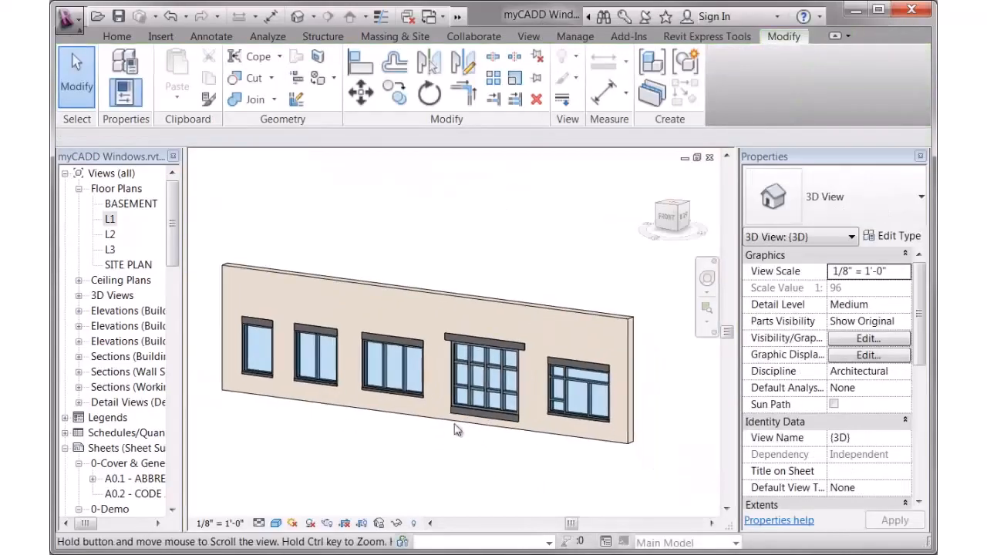
middle_drag(527, 463, 466, 413)
click(521, 351)
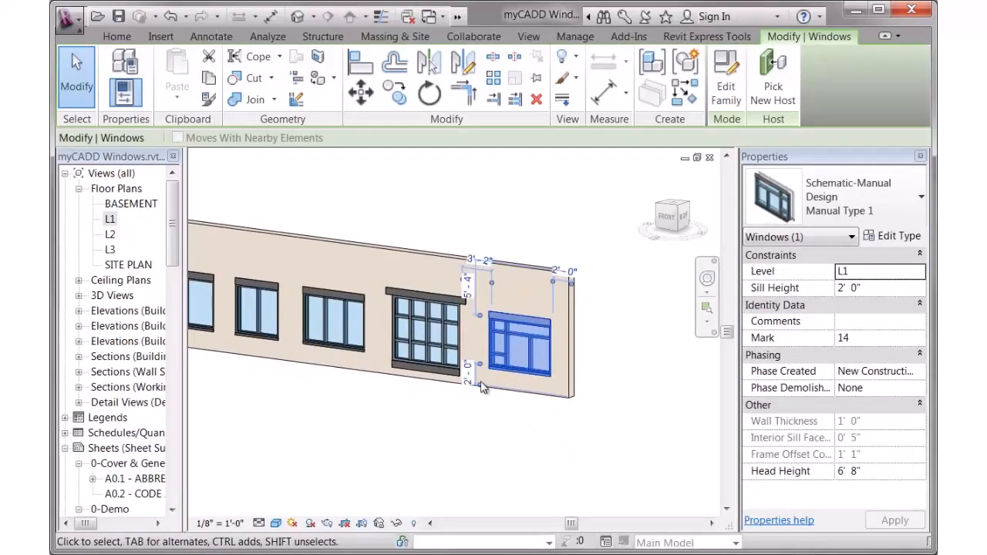
click(530, 419)
click(423, 356)
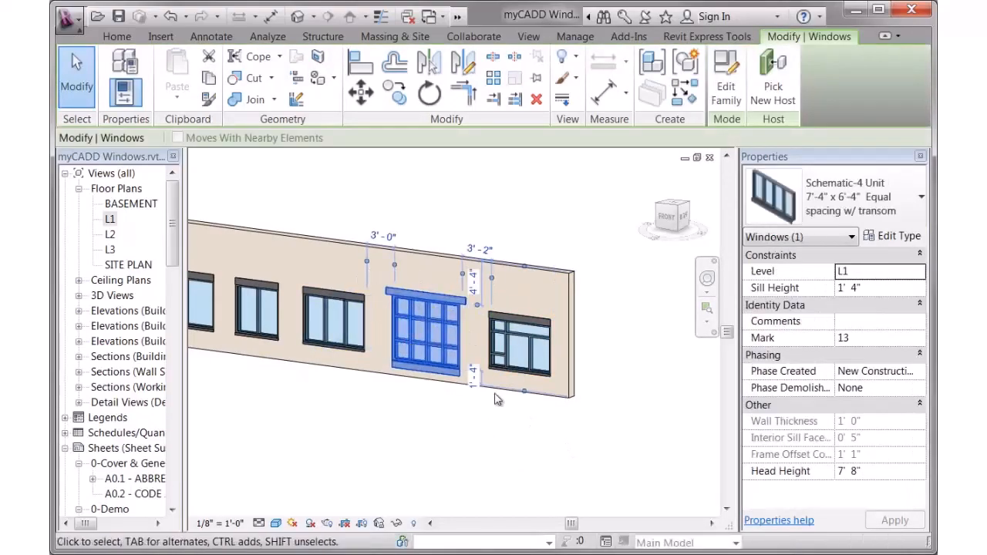
click(487, 430)
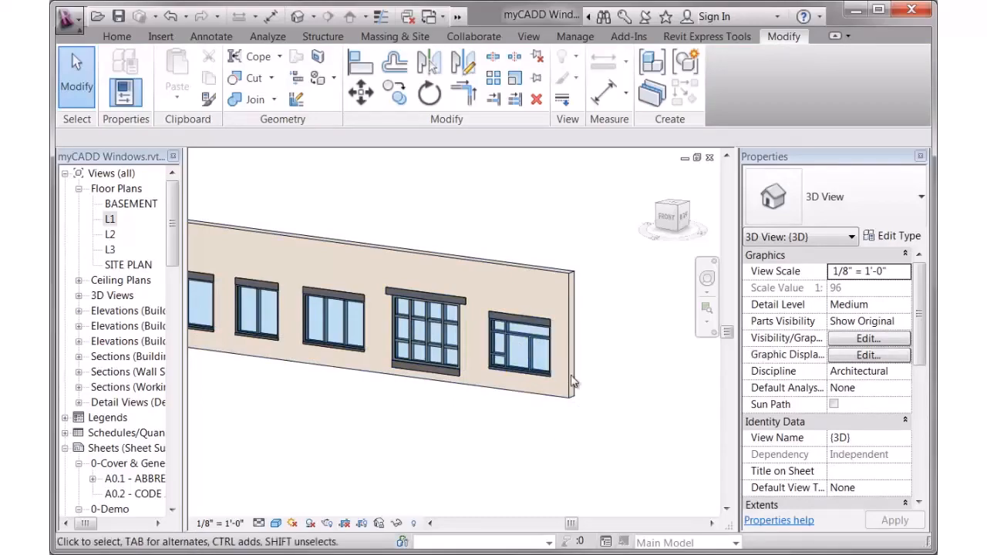
middle_drag(599, 384, 582, 374)
scroll(584, 374, up, 2)
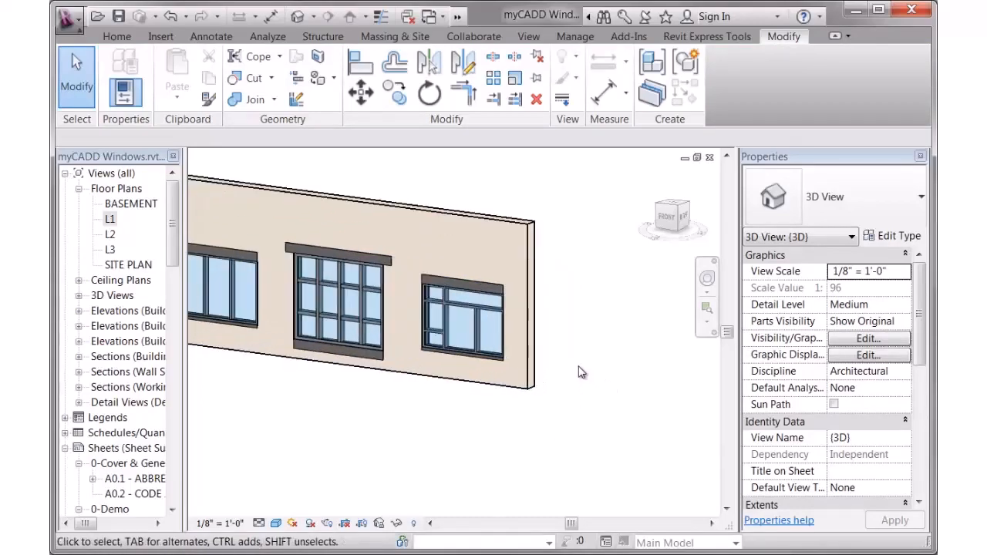
scroll(478, 324, up, 4)
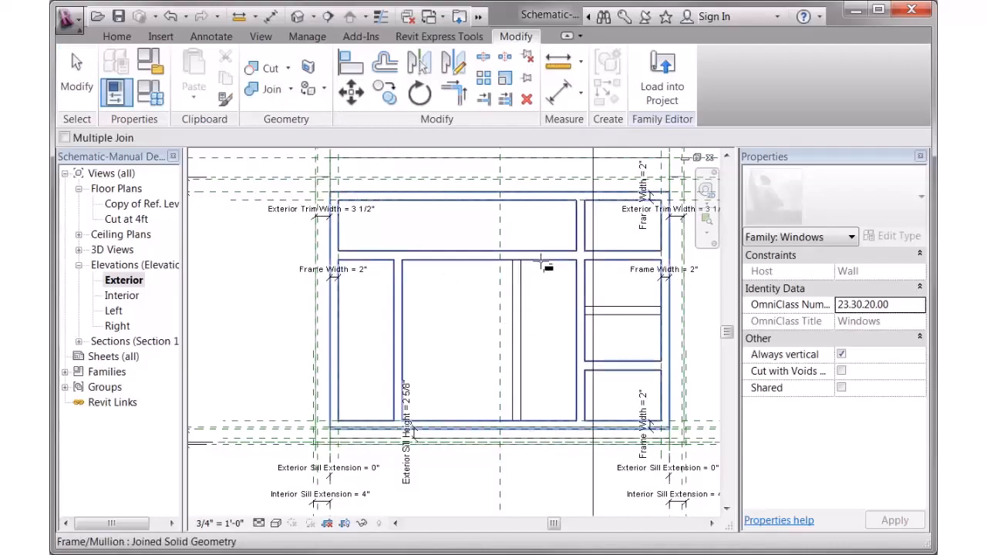
Join the vertical mullion just beside the centre line to the frame in the Schematic-Manual Design family's Exterior elevation.
click(540, 268)
click(530, 279)
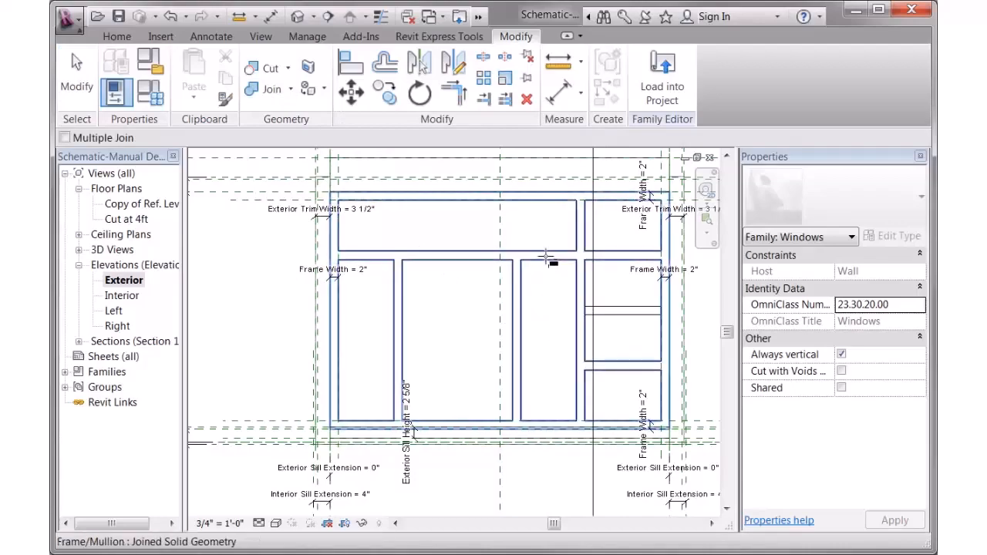